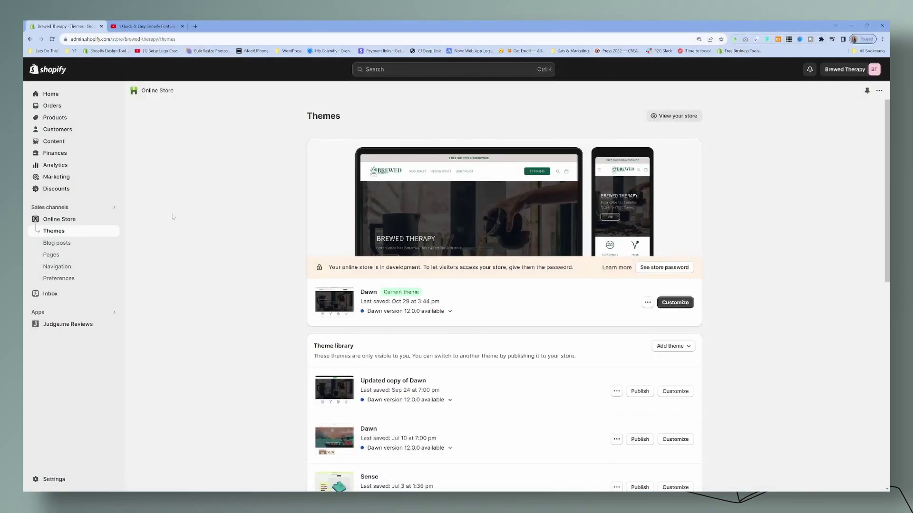
Step: Open the Order confirmation email preview under Settings > Notifications and scroll through it
{"action": "left_click", "coordinate": [52, 482]}
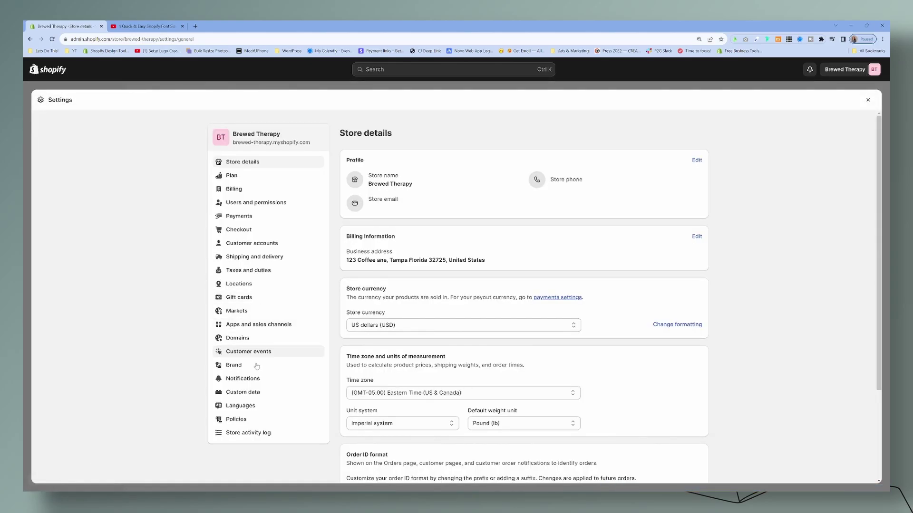
{"action": "left_click", "coordinate": [242, 379]}
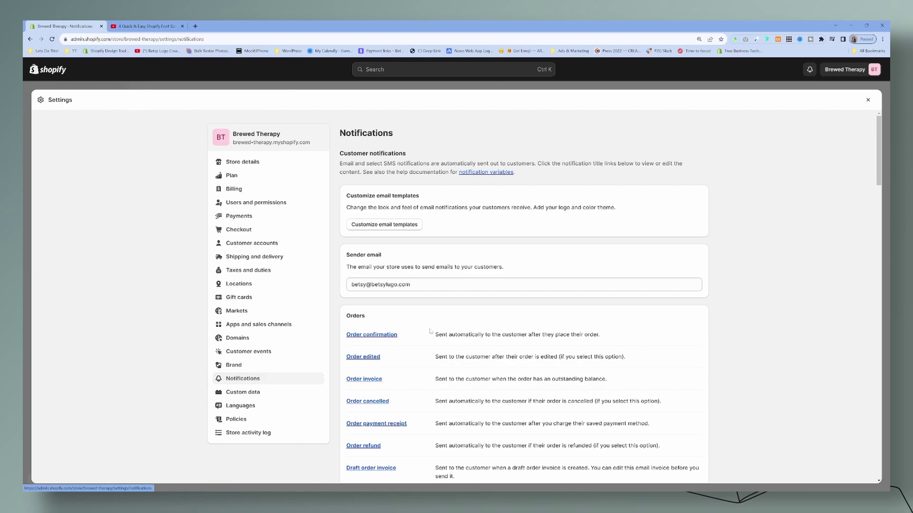
{"action": "left_click", "coordinate": [371, 335]}
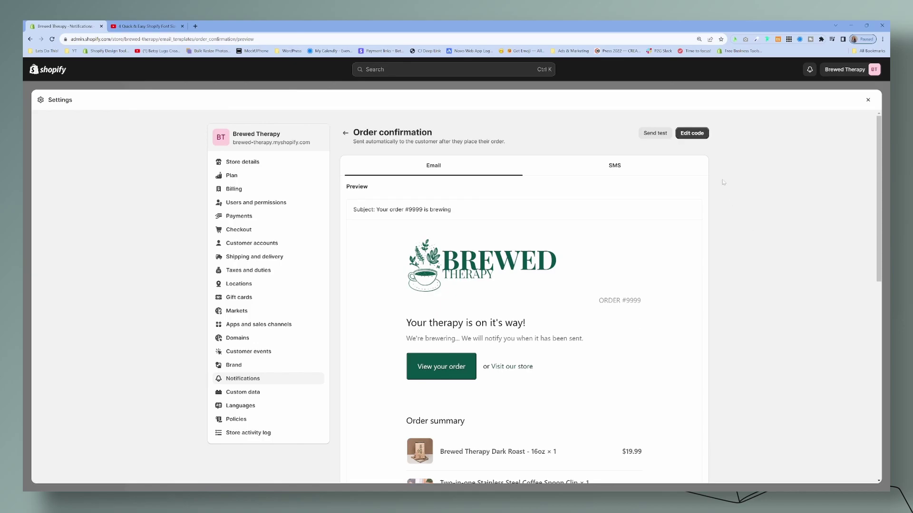
{"action": "scroll", "coordinate": [675, 248], "scroll_direction": "down", "scroll_amount": 3}
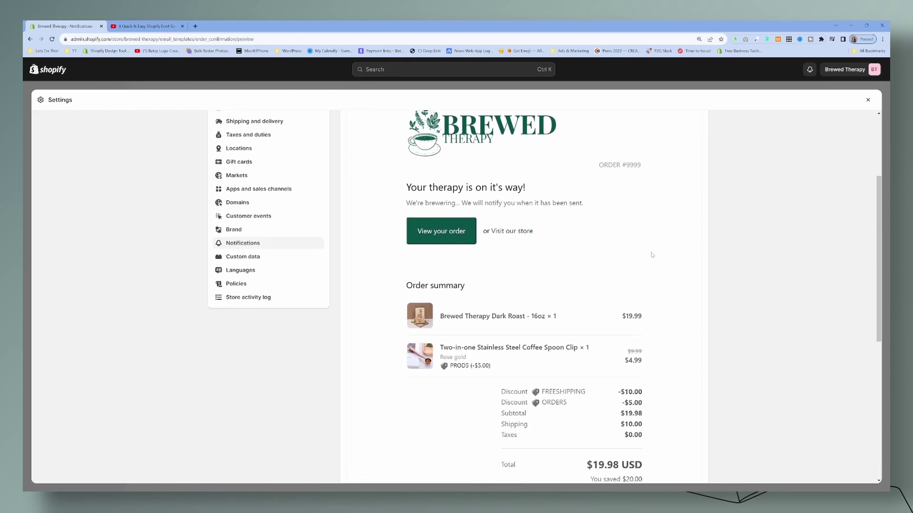
{"action": "scroll", "coordinate": [642, 253], "scroll_direction": "down", "scroll_amount": 6}
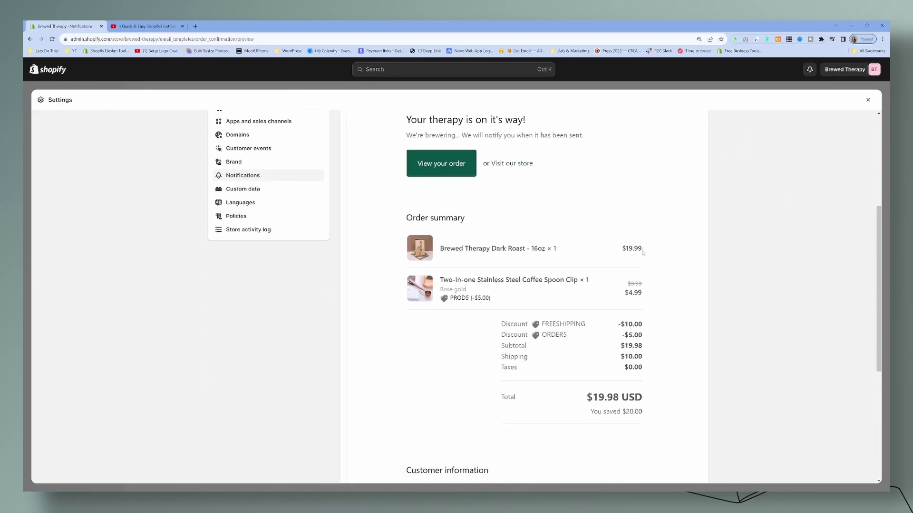
{"action": "scroll", "coordinate": [642, 253], "scroll_direction": "down", "scroll_amount": 1}
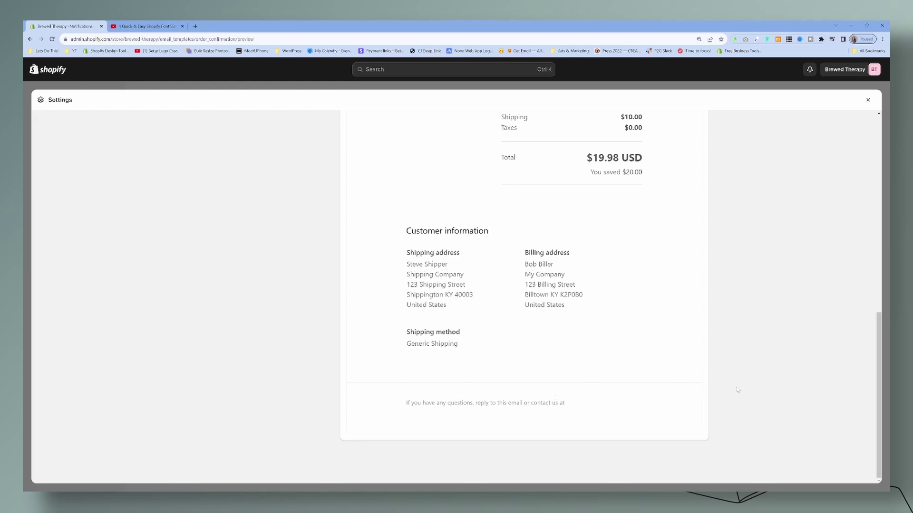
{"action": "scroll", "coordinate": [737, 390], "scroll_direction": "up", "scroll_amount": 8}
{"action": "scroll", "coordinate": [737, 390], "scroll_direction": "up", "scroll_amount": 1}
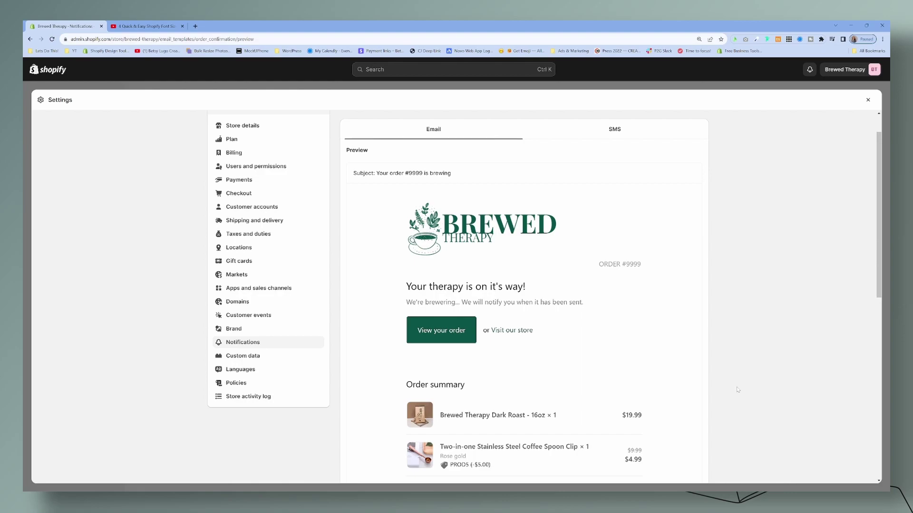
{"action": "scroll", "coordinate": [737, 389], "scroll_direction": "up", "scroll_amount": 2}
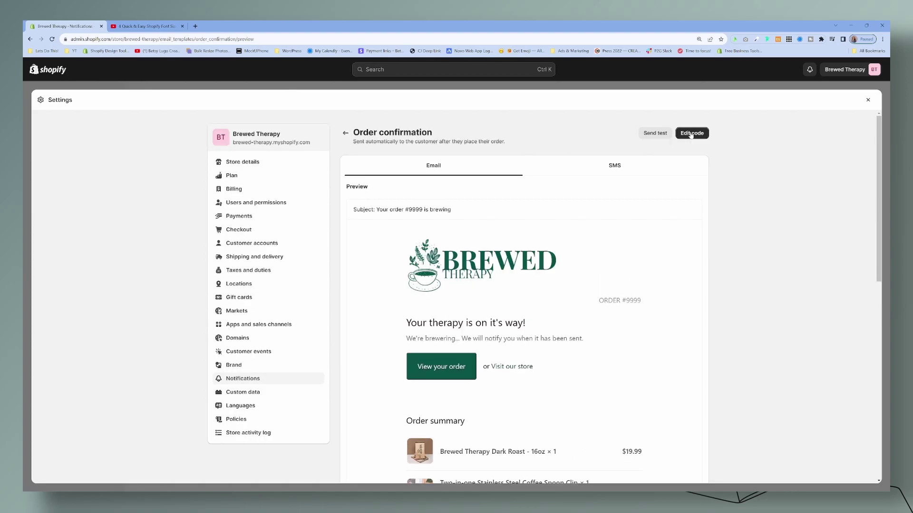
Step: Open the template code and scroll to the footer's disclaimer__subtext paragraph on line 667
{"action": "left_click", "coordinate": [693, 132]}
{"action": "scroll", "coordinate": [745, 210], "scroll_direction": "down", "scroll_amount": 2}
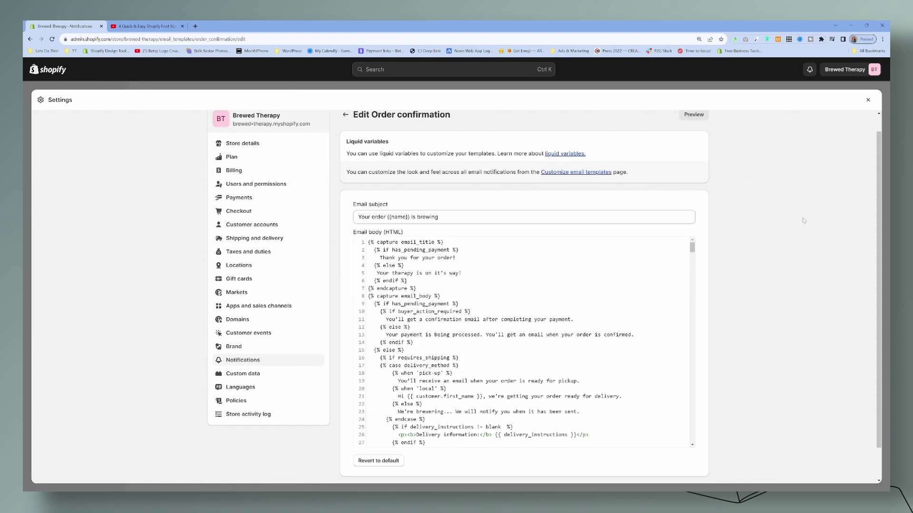
{"action": "left_click_drag", "start_coordinate": [692, 214], "coordinate": [698, 424]}
{"action": "scroll", "coordinate": [523, 304], "scroll_direction": "down", "scroll_amount": 1}
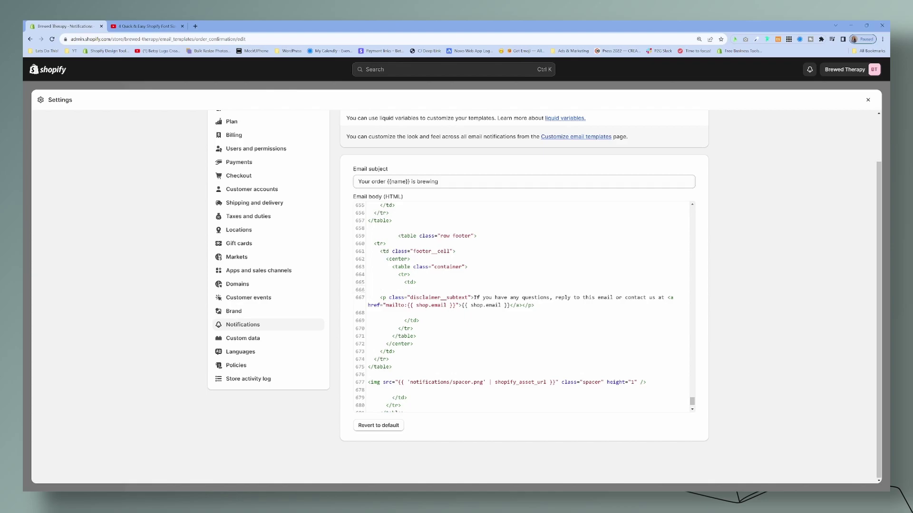
Step: Add a <p class="disclaimer__subtext" style="font-size: 14px" tag on line 666 above the contact line
{"action": "left_click_drag", "start_coordinate": [470, 298], "coordinate": [381, 298]}
{"action": "key", "text": "ctrl+c"}
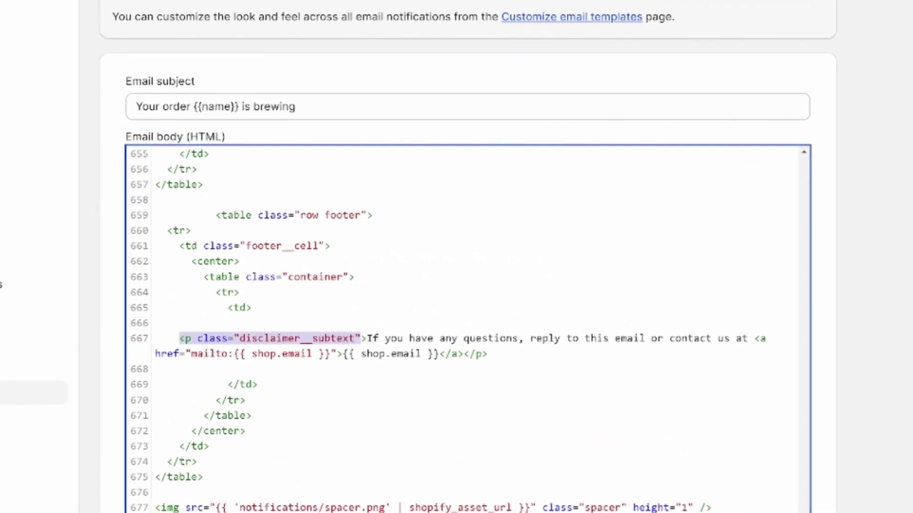
{"action": "left_click", "coordinate": [178, 323]}
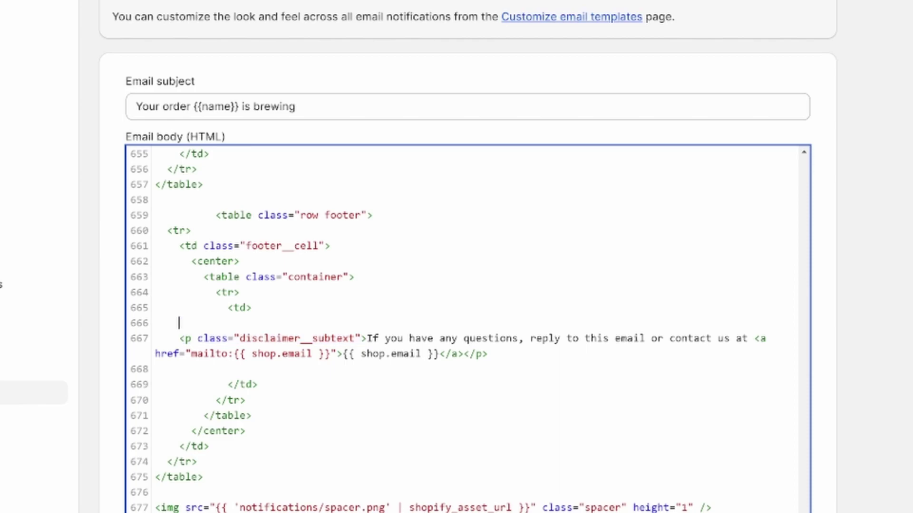
{"action": "key", "text": "ctrl+v"}
{"action": "key", "text": "Return"}
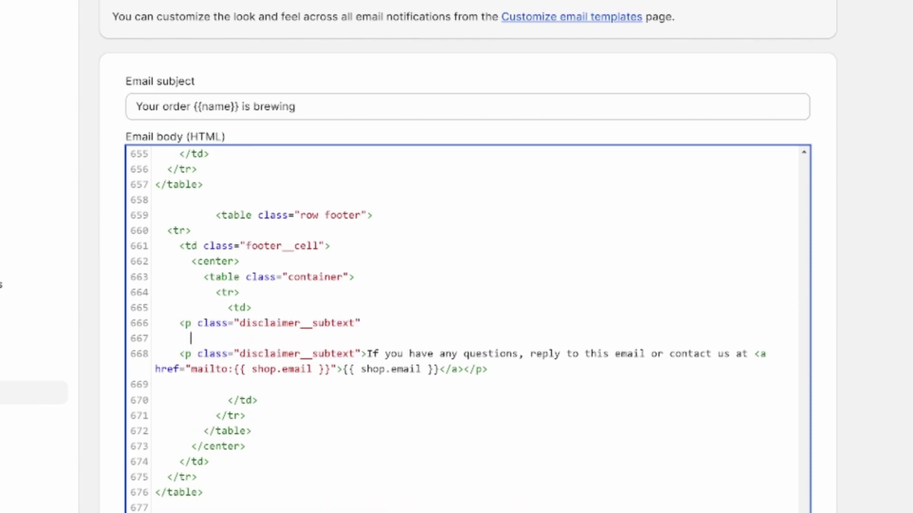
{"action": "left_click", "coordinate": [361, 322]}
{"action": "type", "text": "style=\"font-size: 14px\""}
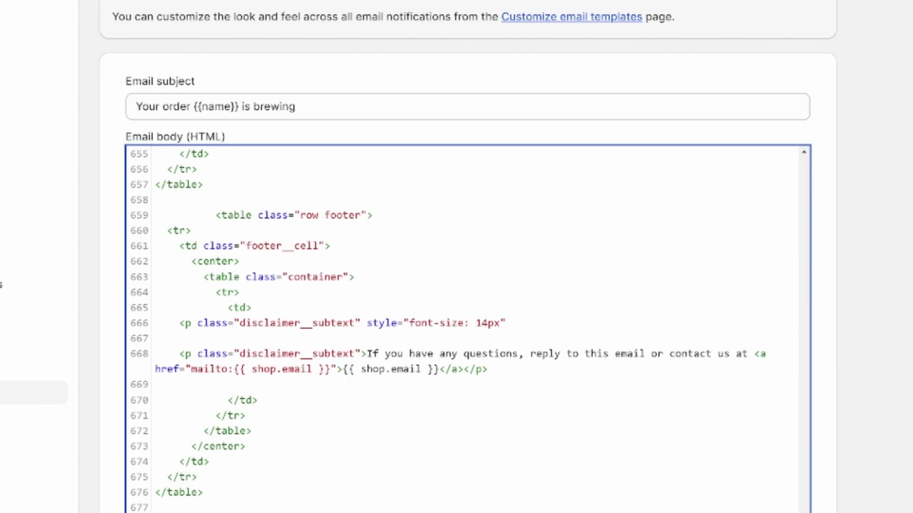
Step: Close the new tag with '>' and paste 'Enter your disclaimer here' after it
{"action": "key", "text": "BackSpace"}
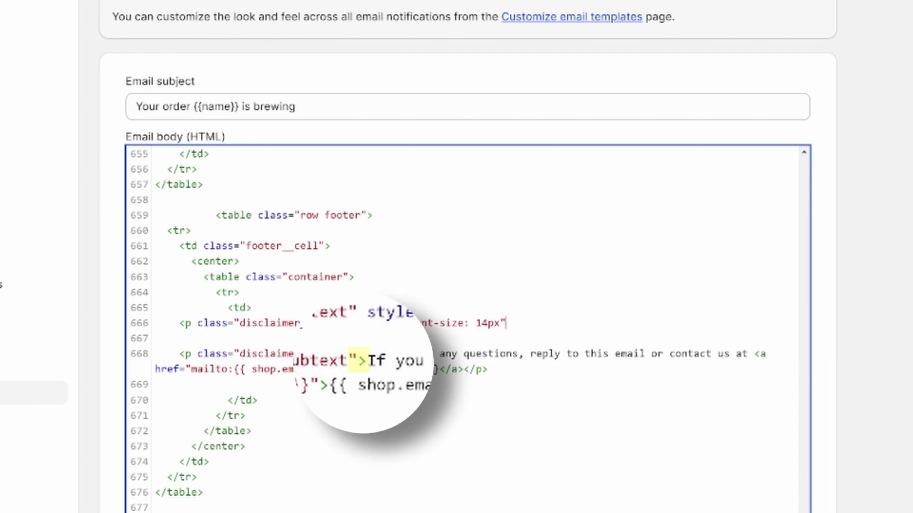
{"action": "type", "text": ">"}
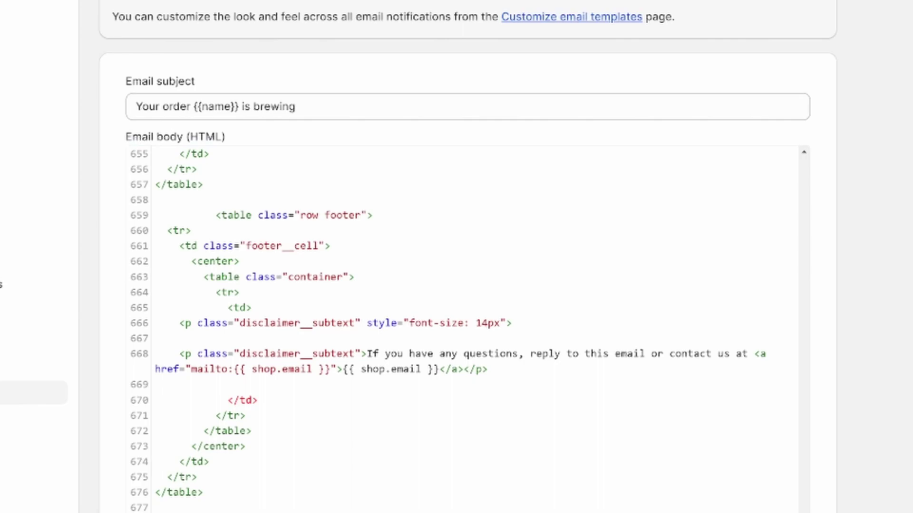
{"action": "left_click", "coordinate": [191, 338]}
{"action": "left_click", "coordinate": [512, 323]}
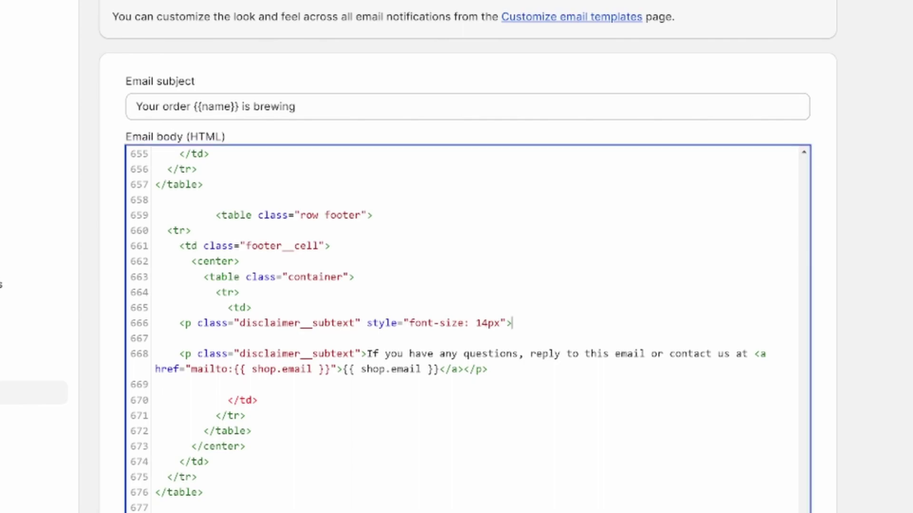
{"action": "type", "text": "Enter your disclaimer here"}
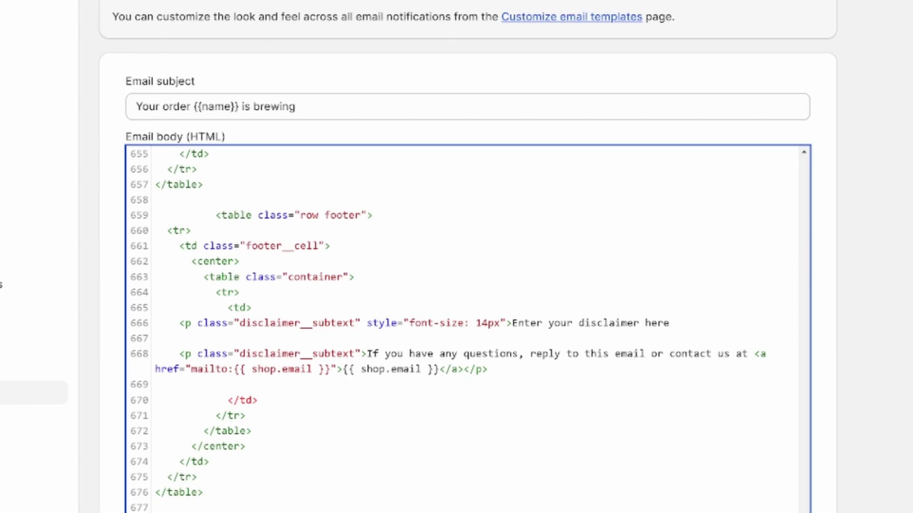
Step: Copy the </p> closing tag from line 668 and paste it after the disclaimer text
{"action": "left_click_drag", "start_coordinate": [463, 370], "coordinate": [487, 369]}
{"action": "key", "text": "ctrl+c"}
{"action": "left_click", "coordinate": [670, 323]}
{"action": "key", "text": "ctrl+v"}
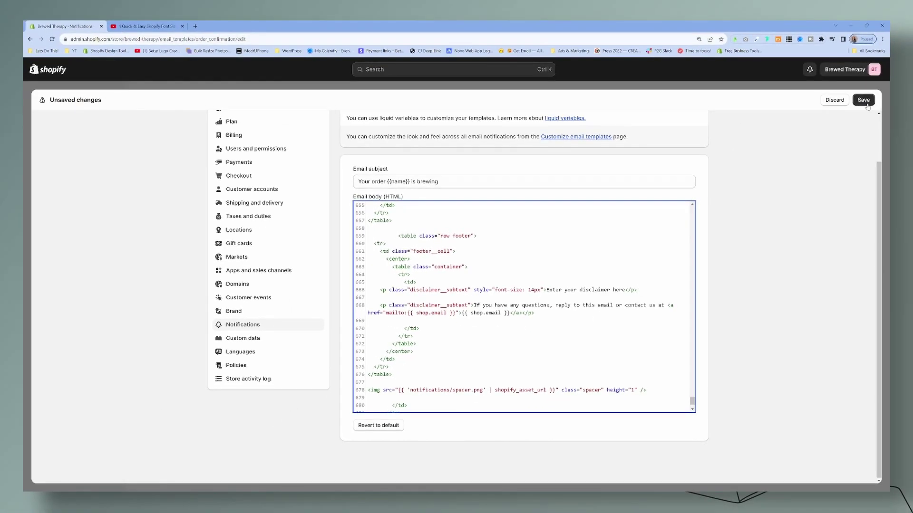
Step: Save the template and preview the email's footer showing the new disclaimer
{"action": "left_click", "coordinate": [865, 101]}
{"action": "scroll", "coordinate": [764, 245], "scroll_direction": "up", "scroll_amount": 2}
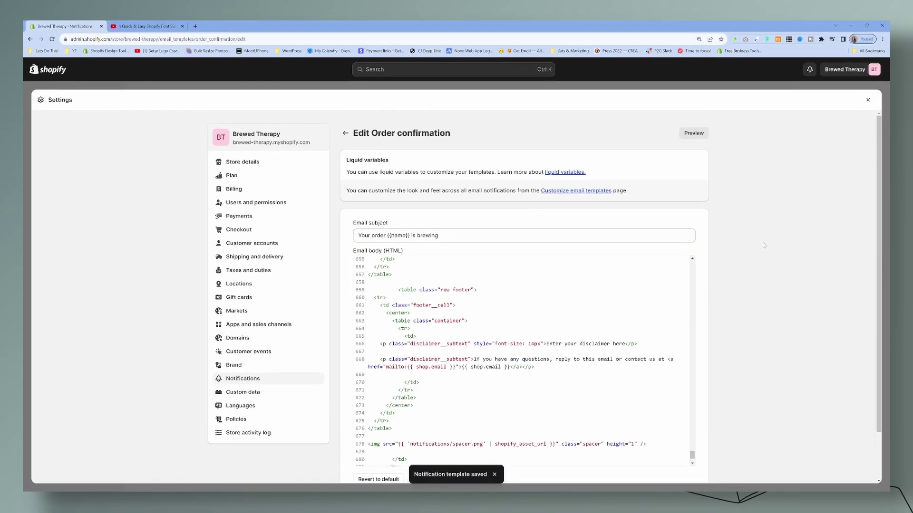
{"action": "left_click", "coordinate": [694, 133]}
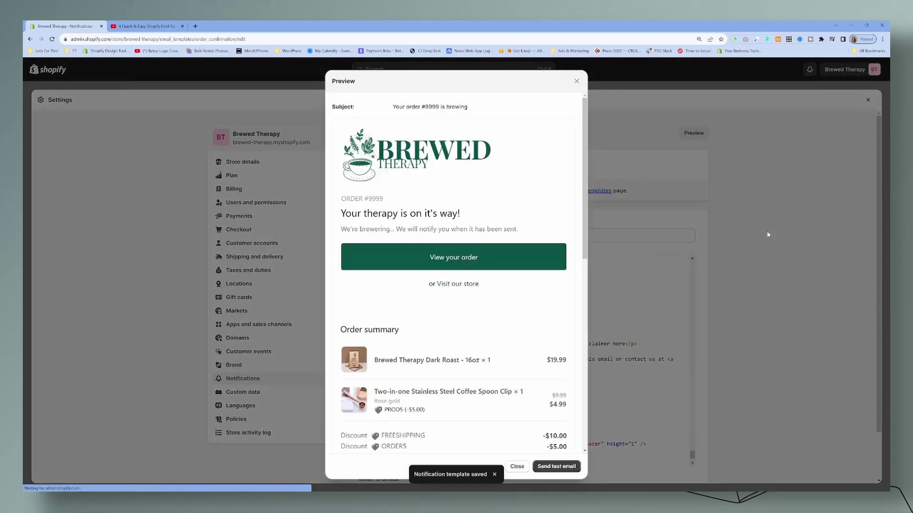
{"action": "left_click_drag", "start_coordinate": [589, 117], "coordinate": [490, 341]}
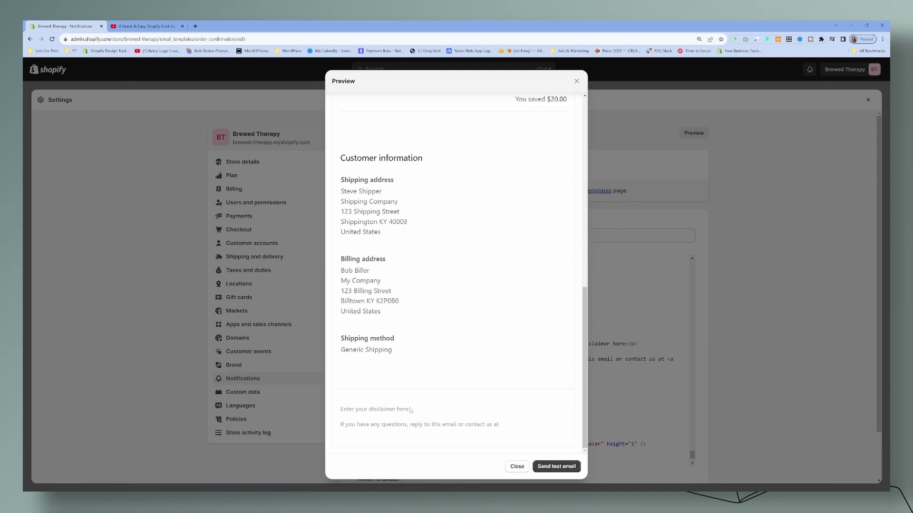
Step: Change the disclaimer's font size from 14px to 12px on line 666
{"action": "left_click", "coordinate": [517, 466]}
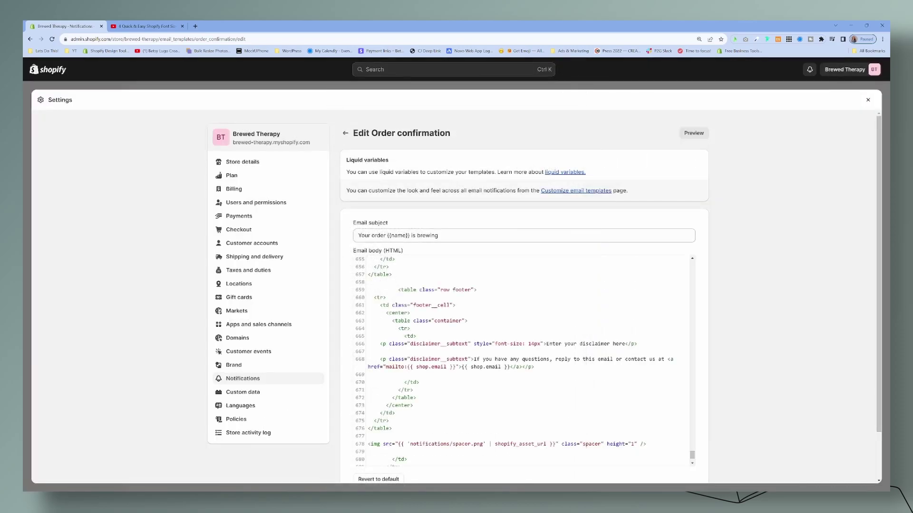
{"action": "left_click", "coordinate": [532, 344]}
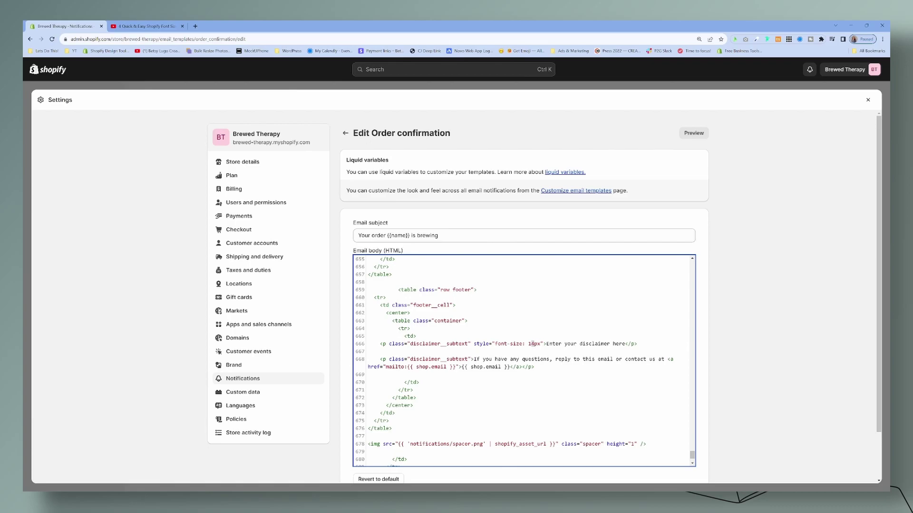
{"action": "key", "text": "Delete"}
{"action": "type", "text": "2"}
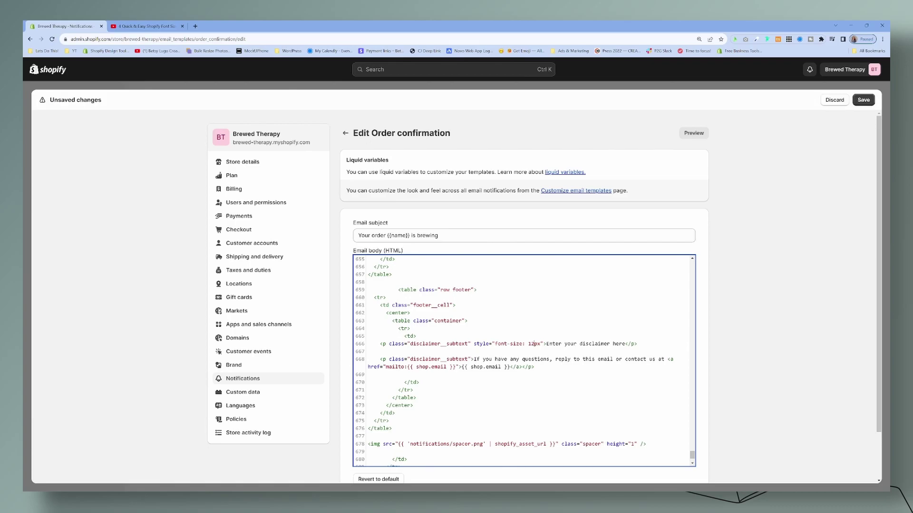
Step: Save the template and check the smaller 12px disclaimer in the preview
{"action": "left_click", "coordinate": [863, 100]}
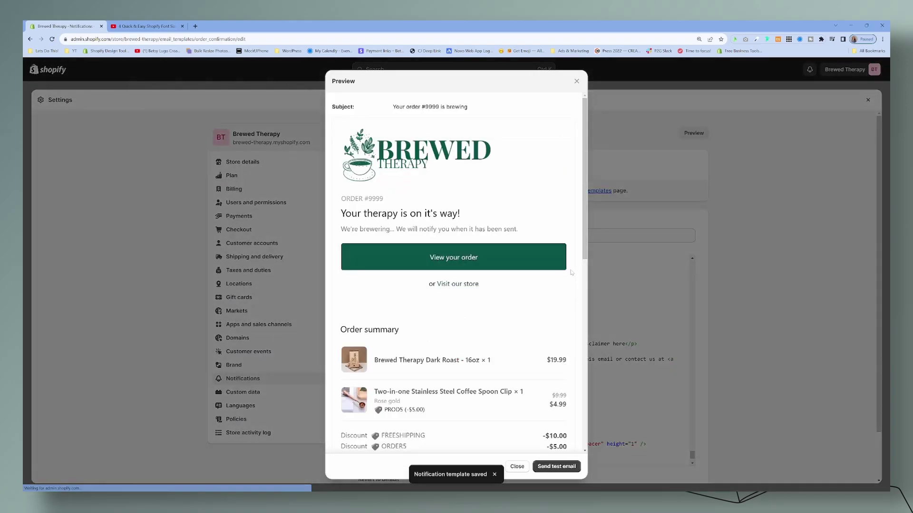
{"action": "scroll", "coordinate": [544, 284], "scroll_direction": "down", "scroll_amount": 10}
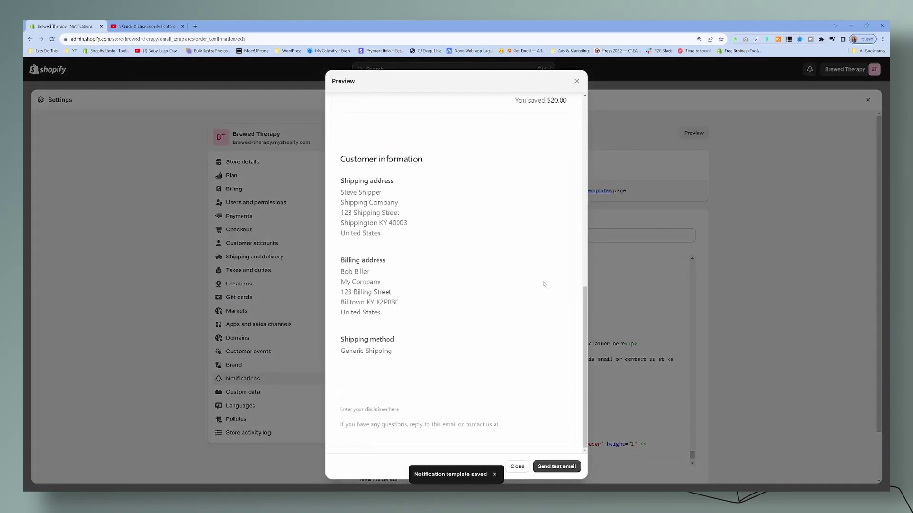
{"action": "left_click", "coordinate": [708, 282]}
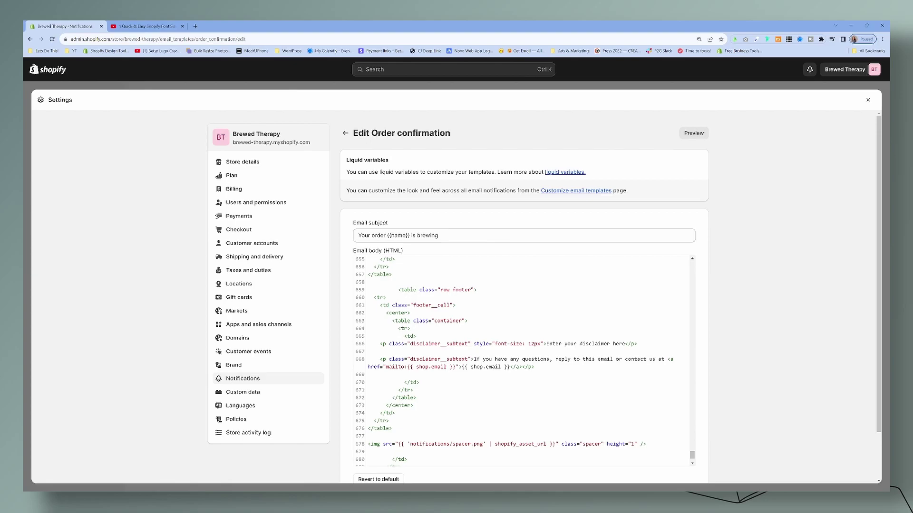
Step: Delete class="disclaimer__subtext" from the disclaimer paragraph on line 666
{"action": "left_click", "coordinate": [468, 343]}
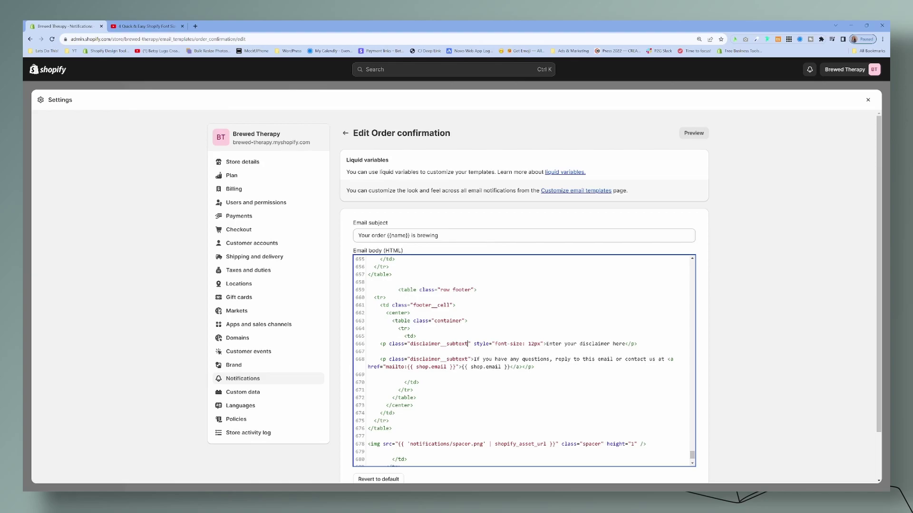
{"action": "left_click_drag", "start_coordinate": [471, 343], "coordinate": [390, 344]}
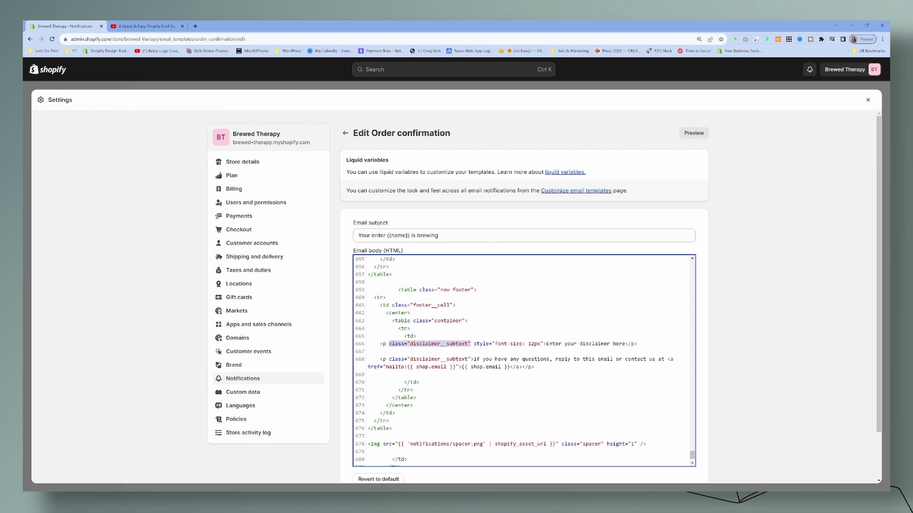
{"action": "key", "text": "BackSpace"}
{"action": "key", "text": "BackSpace"}
Step: Save the template and preview the footer to check the 12px disclaimer
{"action": "left_click", "coordinate": [863, 100]}
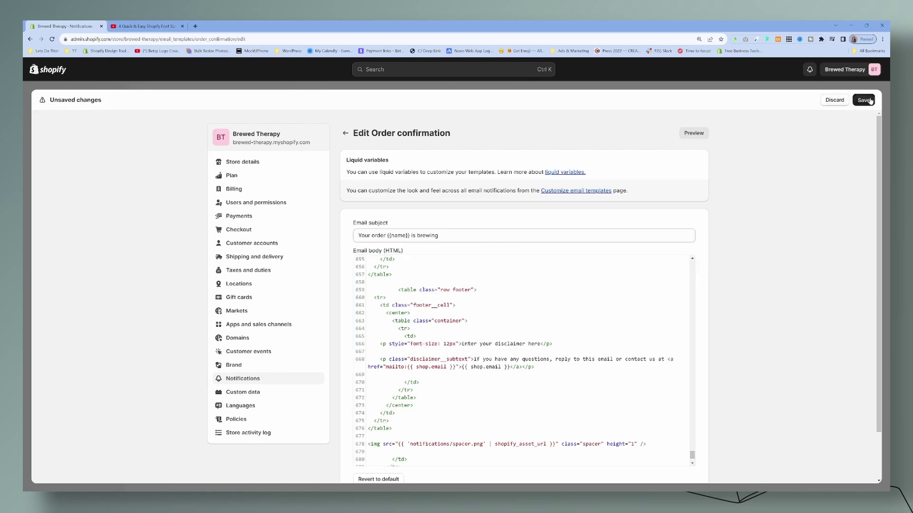
{"action": "left_click", "coordinate": [695, 134]}
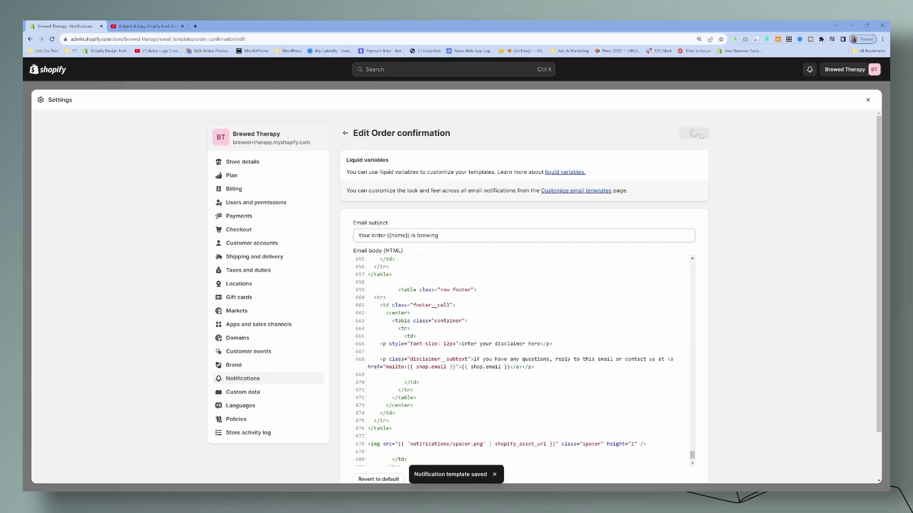
{"action": "scroll", "coordinate": [545, 257], "scroll_direction": "down", "scroll_amount": 8}
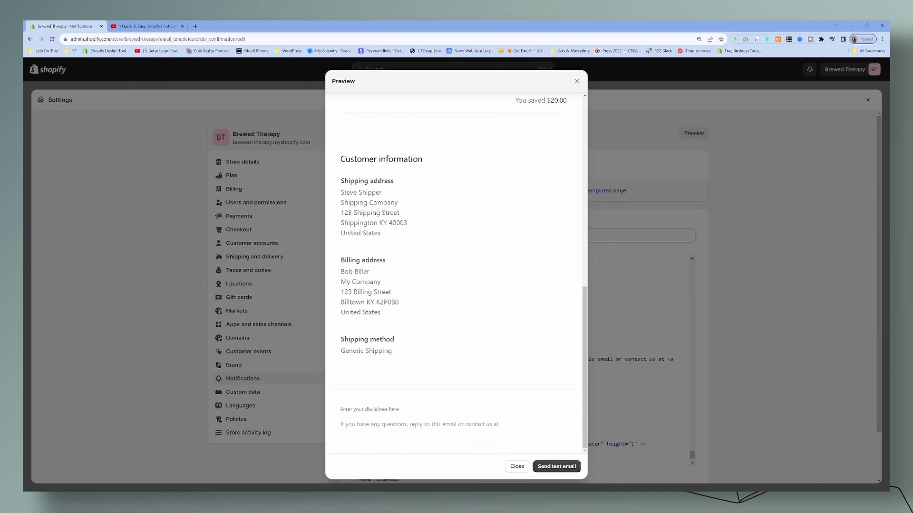
{"action": "scroll", "coordinate": [547, 442], "scroll_direction": "up", "scroll_amount": 7}
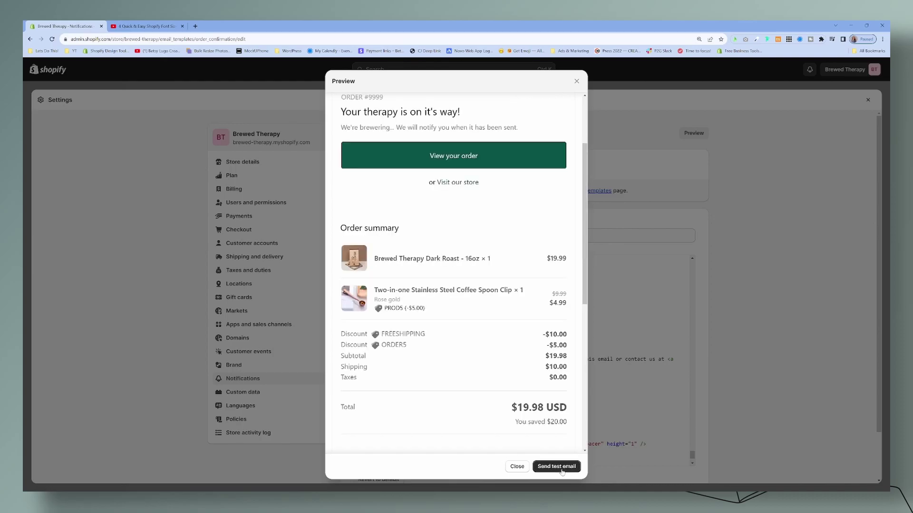